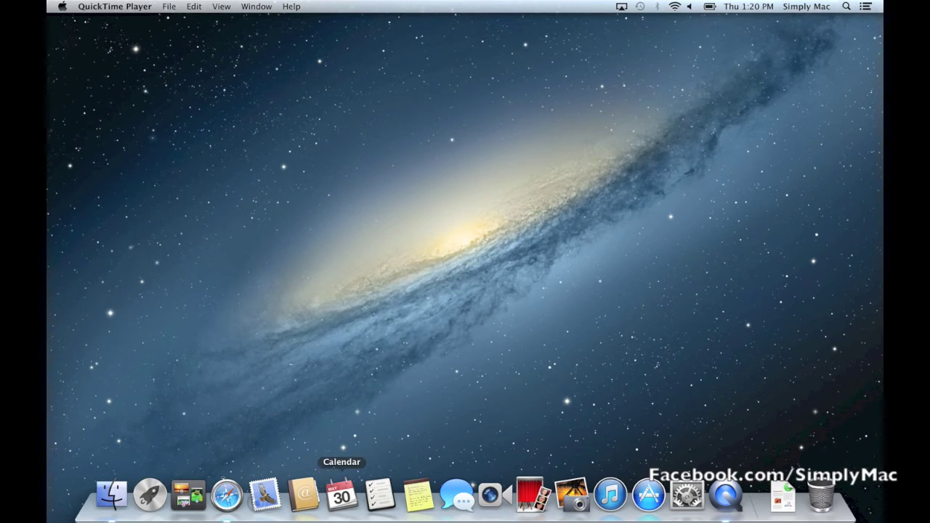
Open Contacts to view the address book, and close its window
click(302, 497)
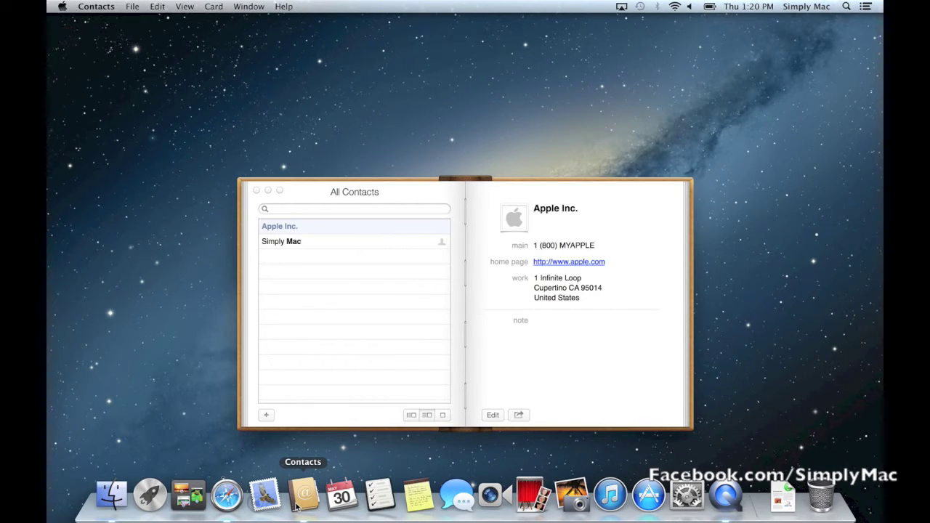
click(256, 190)
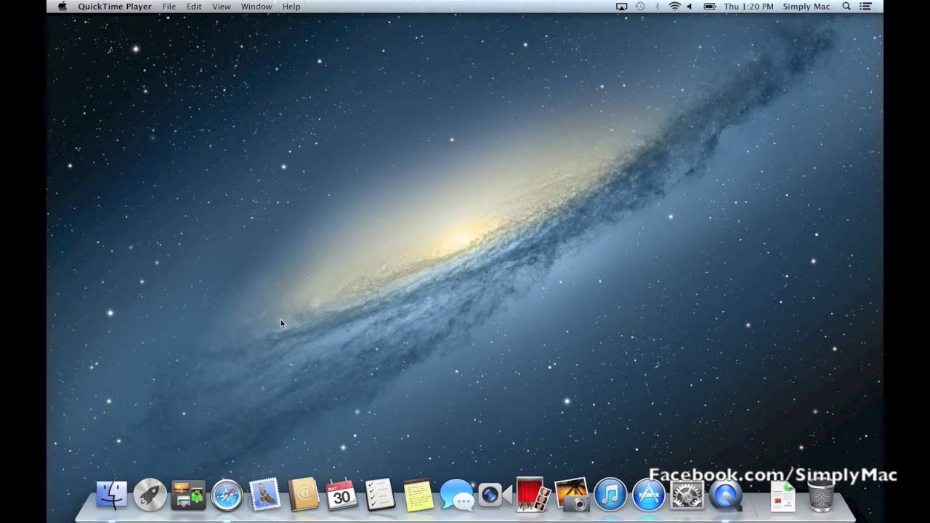
Look through the first two pages of installed applications in Launchpad and return to the desktop
click(146, 512)
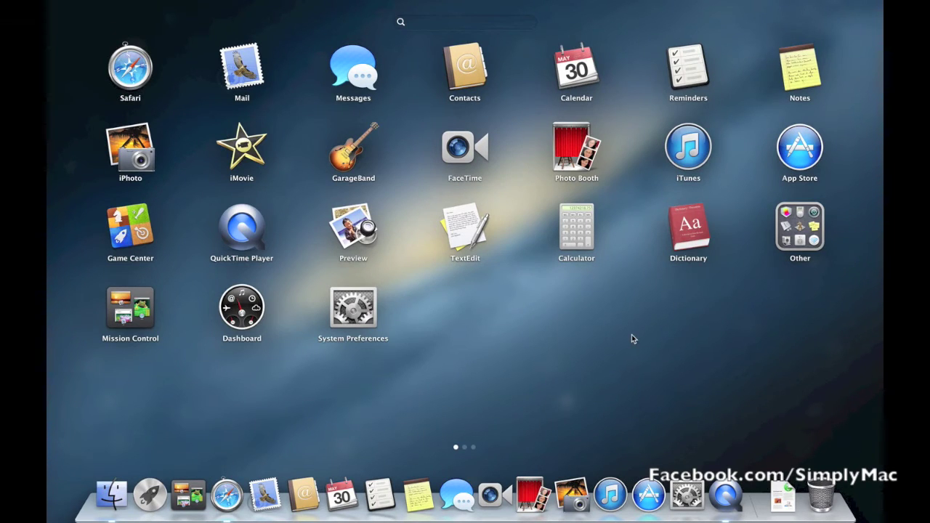
scroll(631, 338, right, 5)
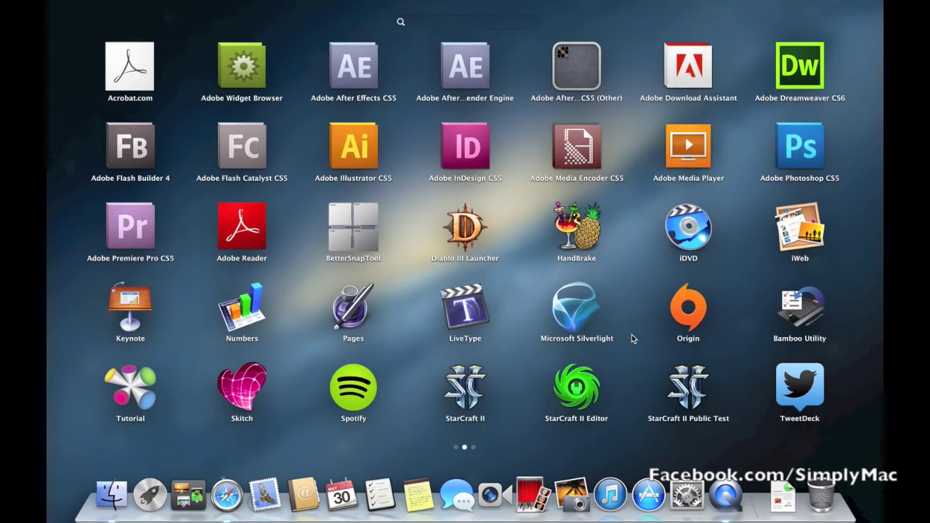
scroll(632, 338, left, 5)
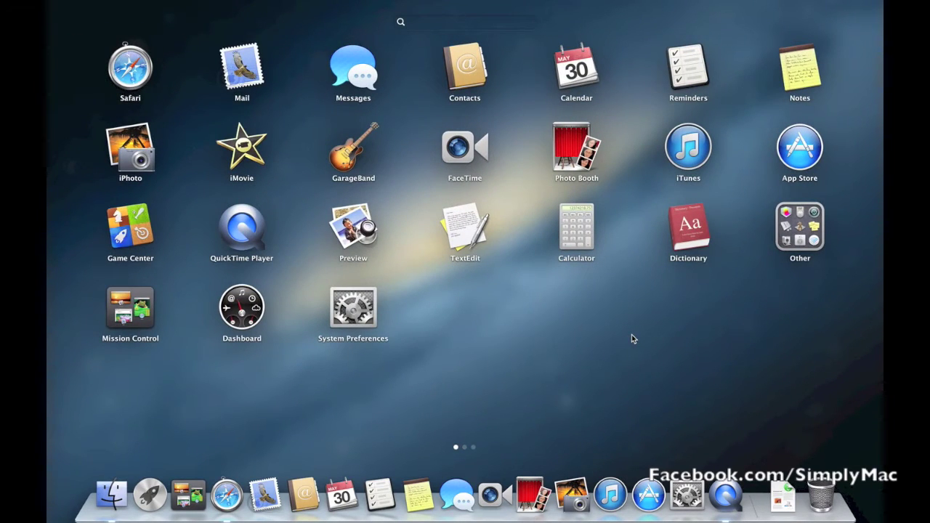
click(631, 338)
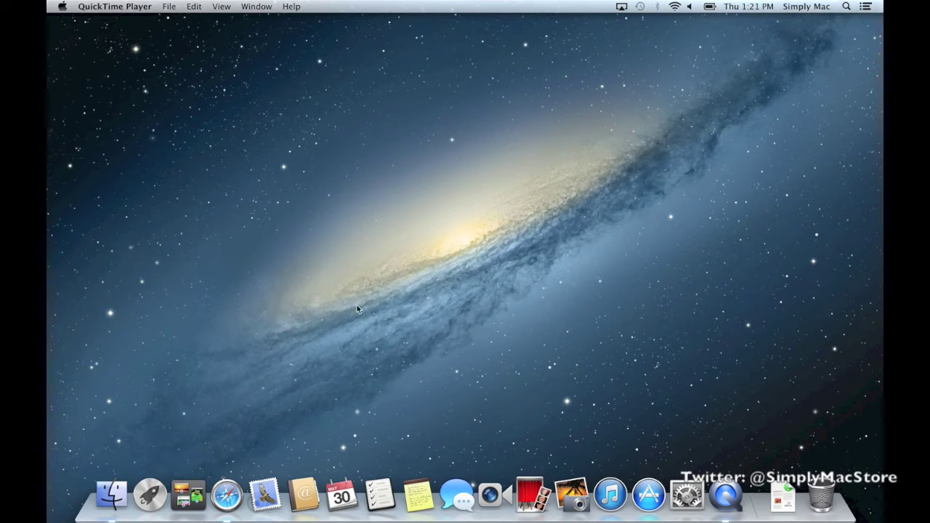
Open Safari to view the Apple start page, and close the browser window
click(230, 494)
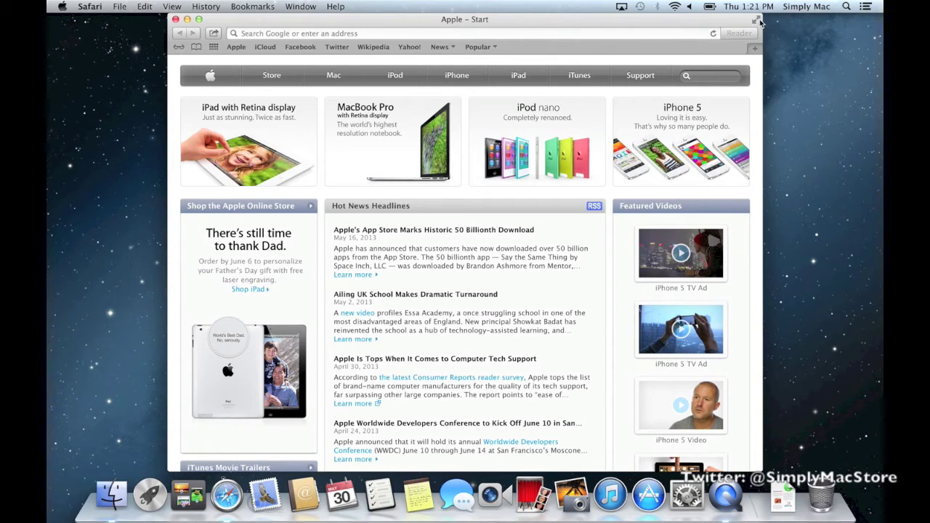
click(175, 22)
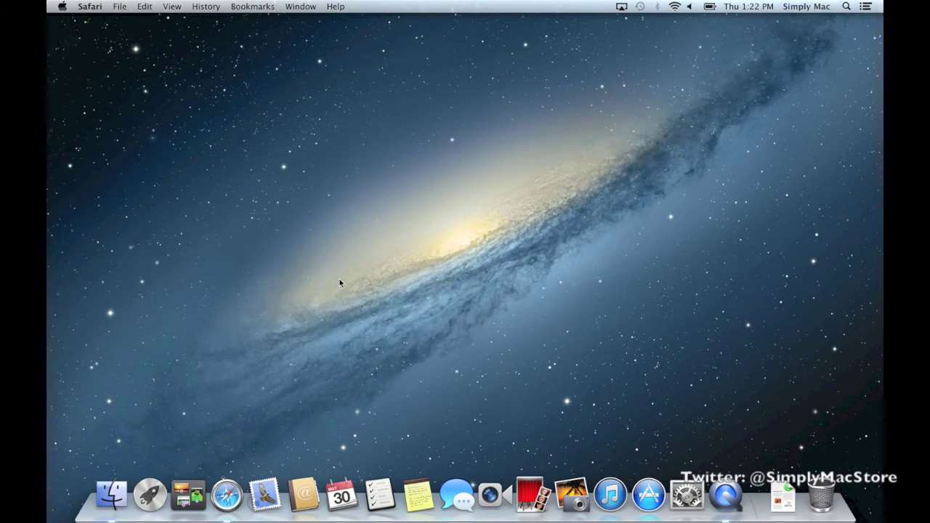
Browse the Applications, Documents and Downloads folders in a Finder window, and close it
click(104, 506)
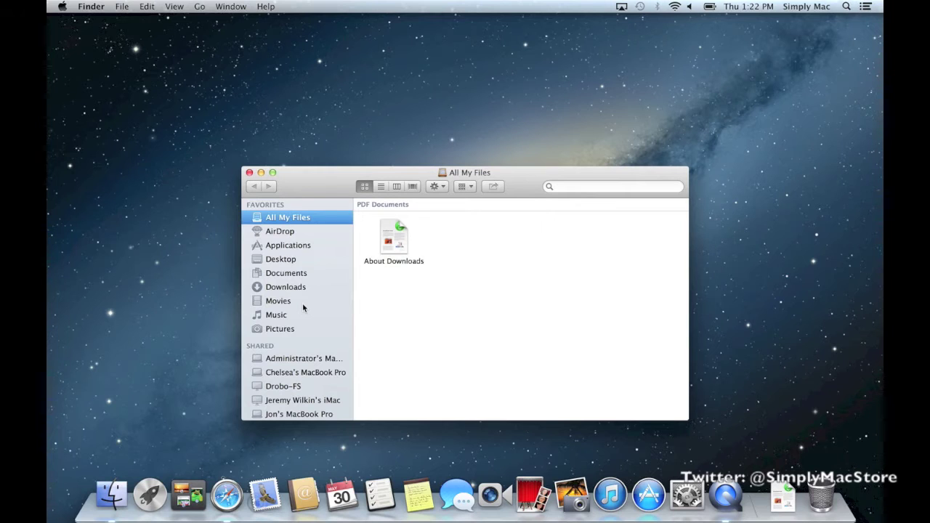
click(304, 249)
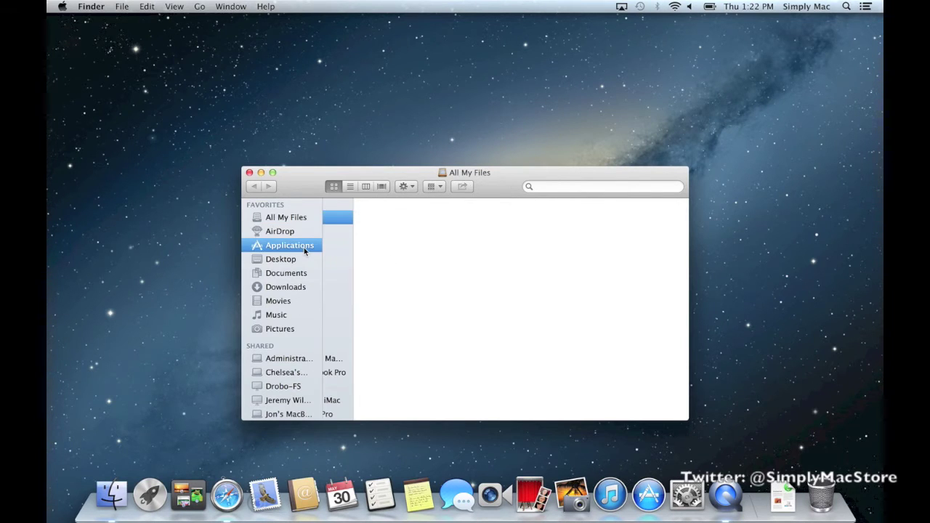
click(305, 272)
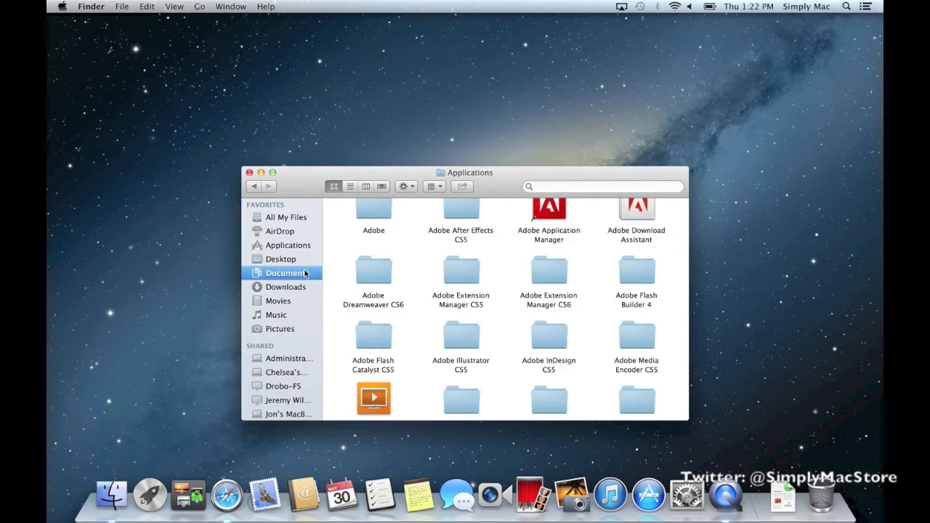
click(304, 288)
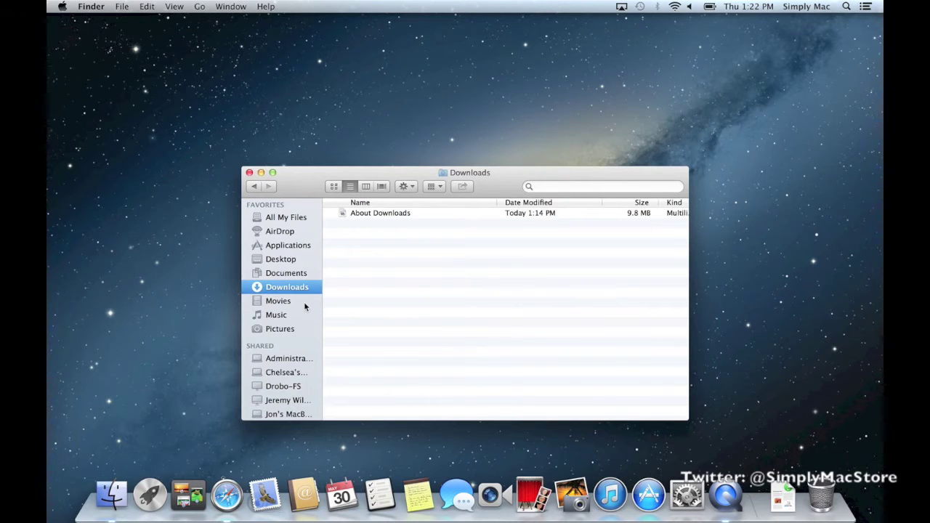
click(249, 173)
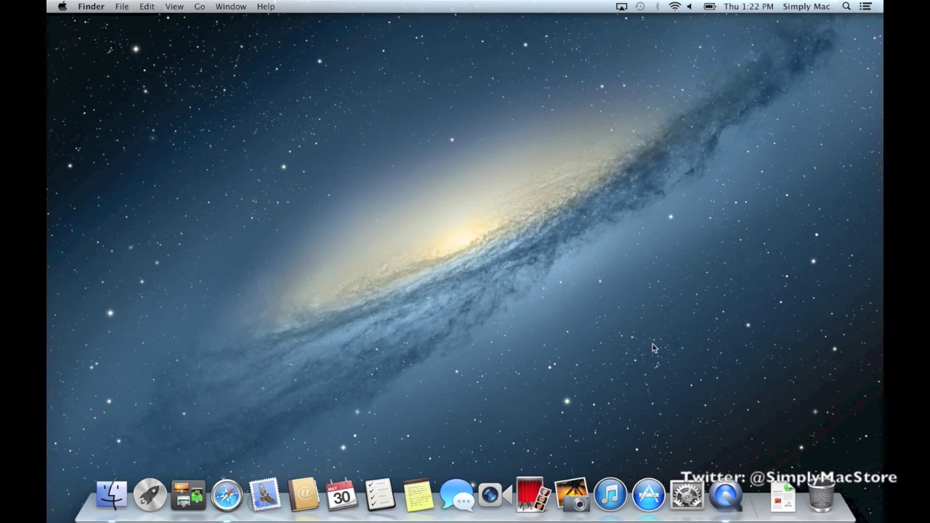
Search System Preferences for "wallp", clear the search term and quit System Preferences
click(687, 495)
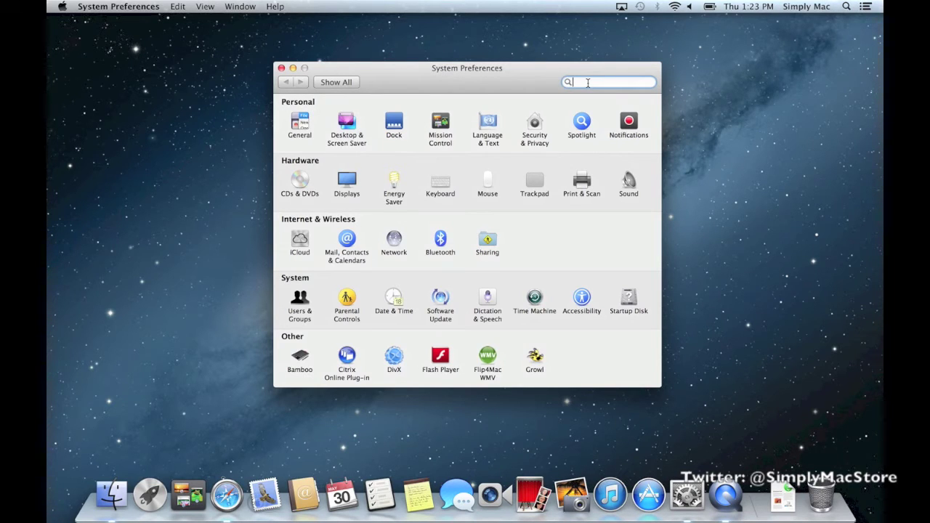
text(wall)
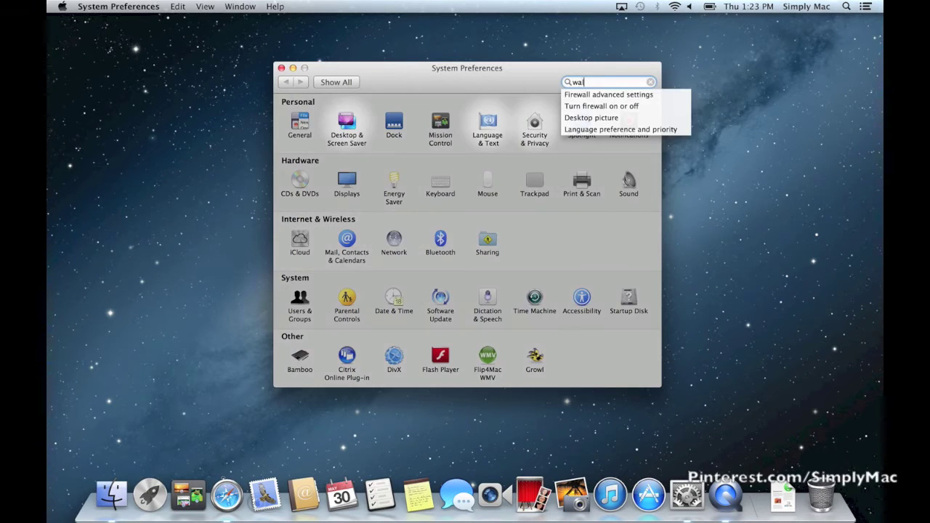
text(p)
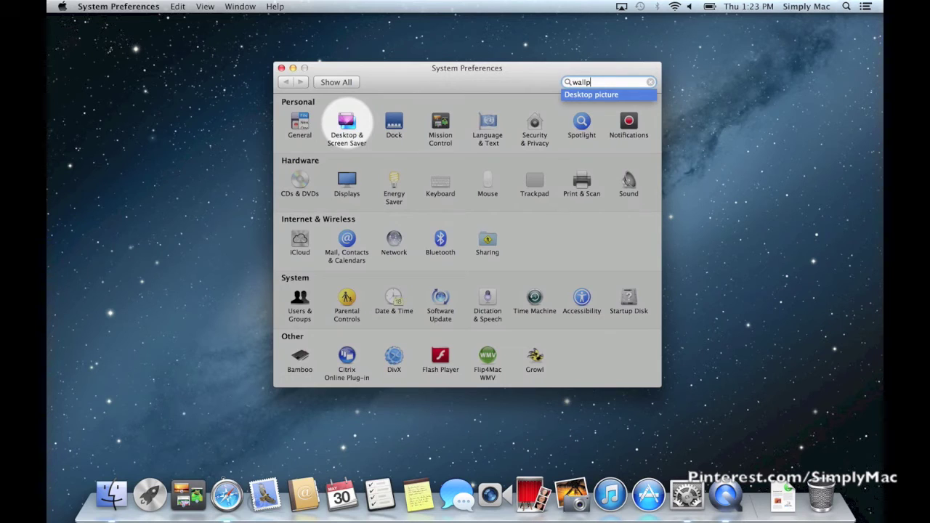
key(BackSpace)
key(BackSpace)
key(BackSpace)
key(BackSpace)
key(BackSpace)
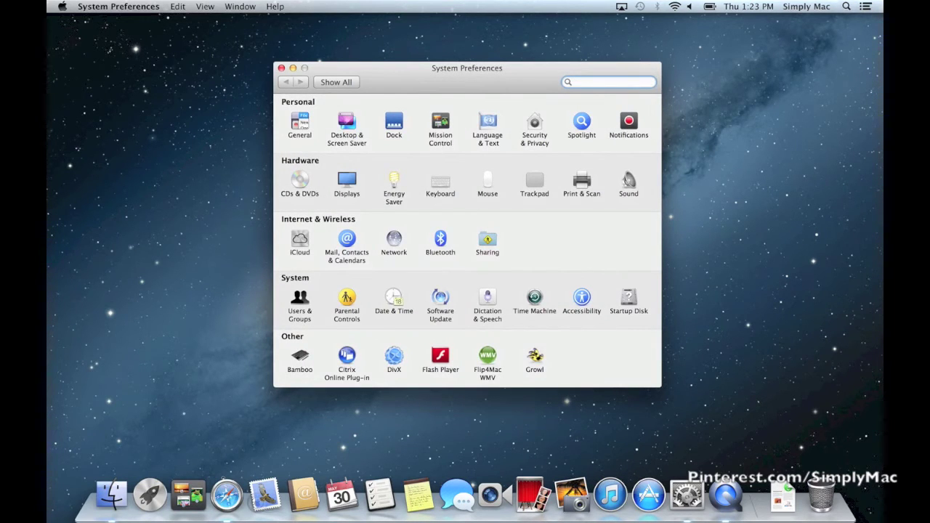
key(super+q)
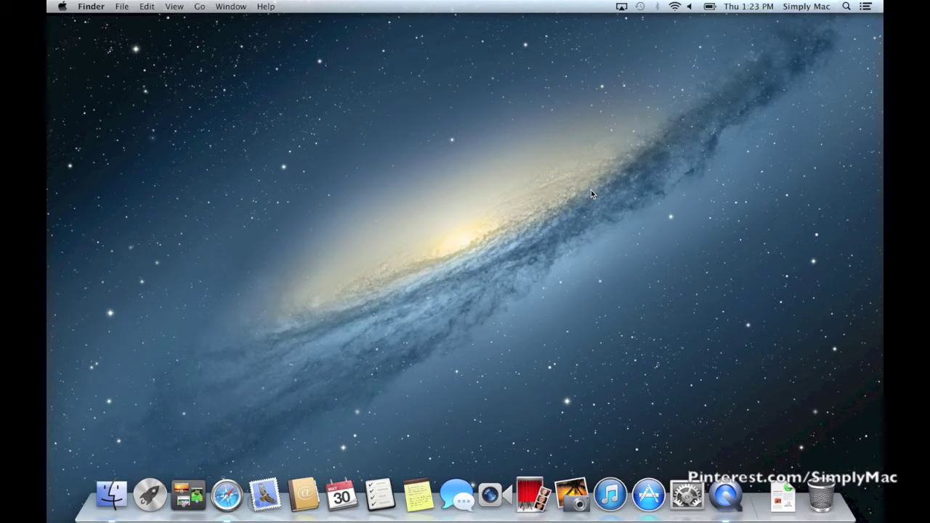
Open Mail to view the welcome form for setting up an account, and cancel the setup
click(275, 507)
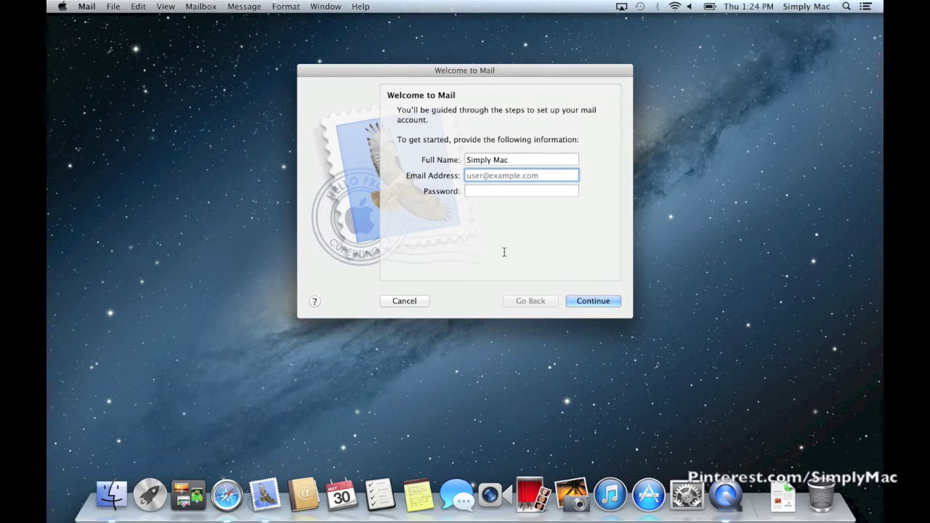
click(416, 301)
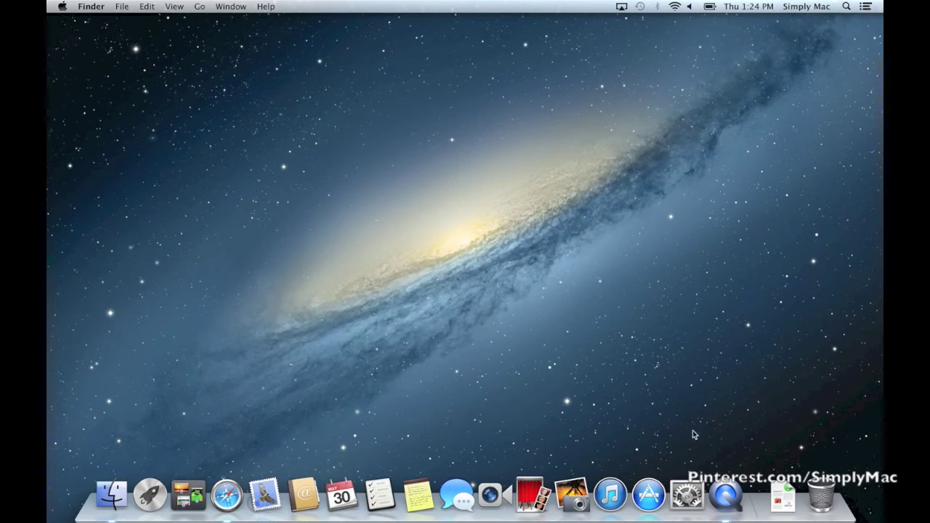
Examine the account providers offered under Mail, Contacts & Calendars in System Preferences, and close the window
click(687, 498)
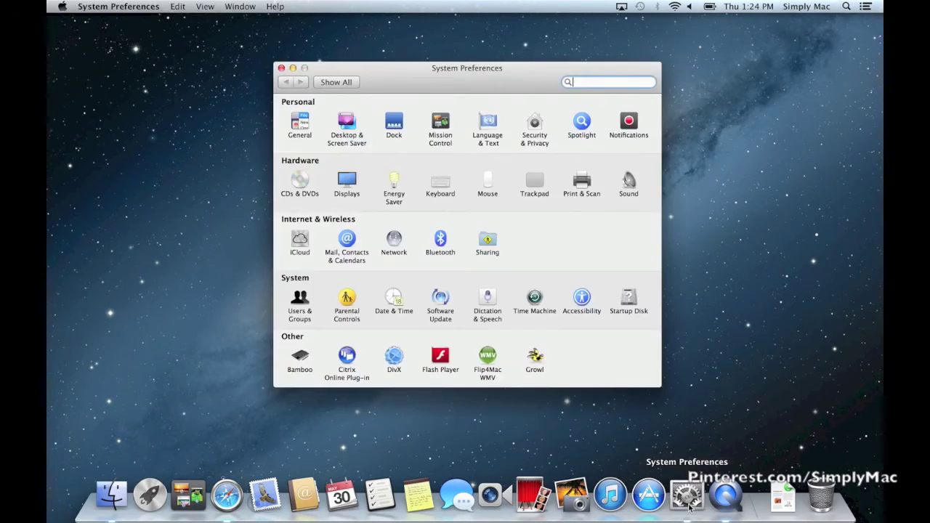
click(346, 238)
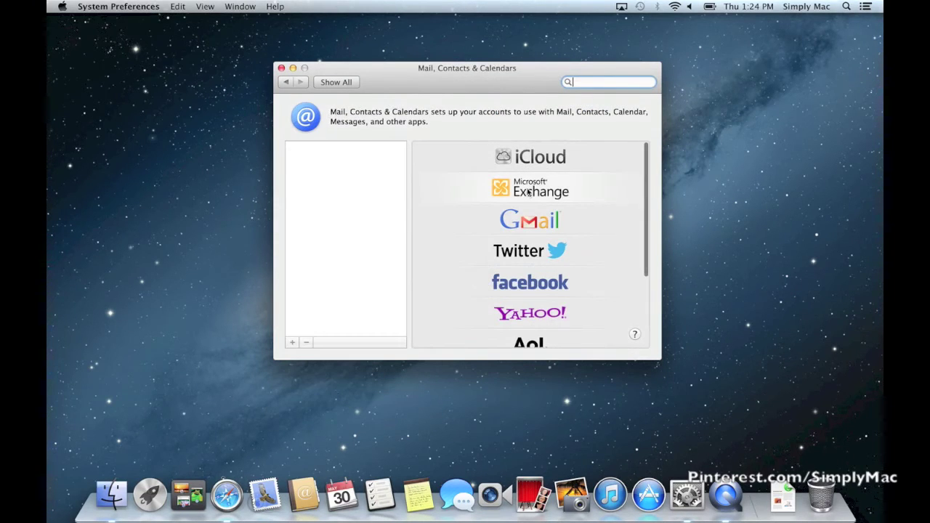
scroll(529, 192, down, 3)
scroll(529, 193, up, 3)
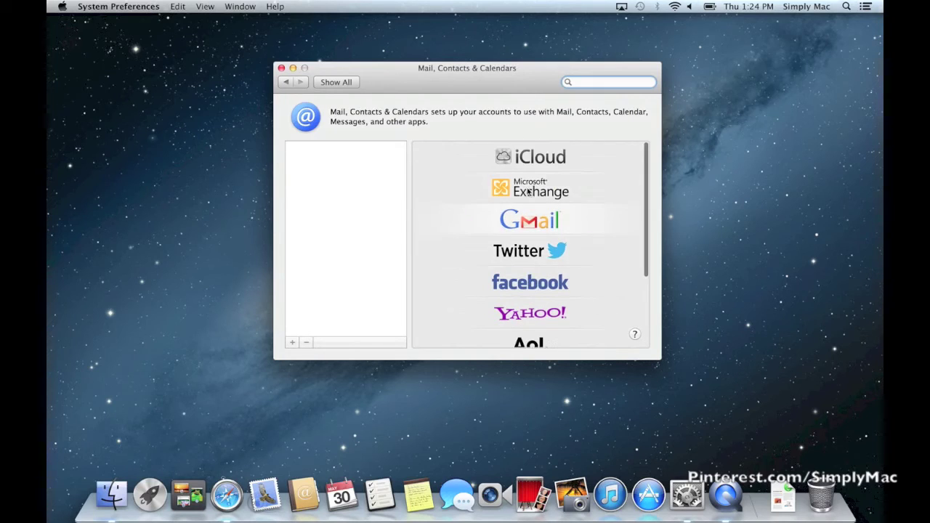
scroll(575, 229, down, 1)
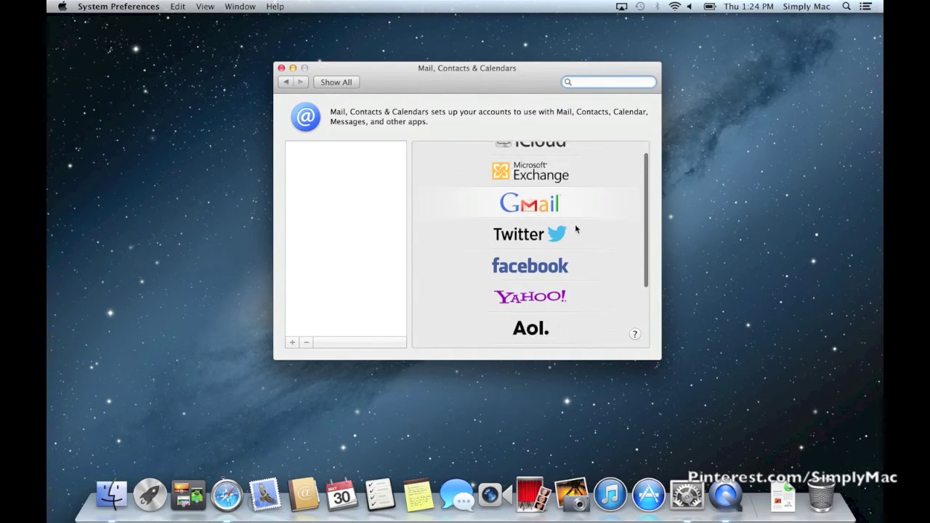
scroll(575, 228, down, 3)
scroll(575, 228, up, 4)
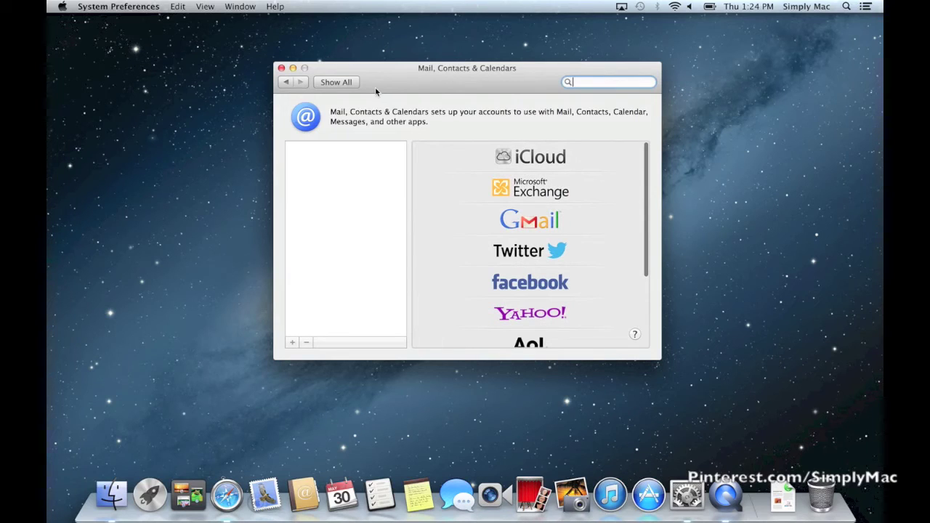
click(282, 68)
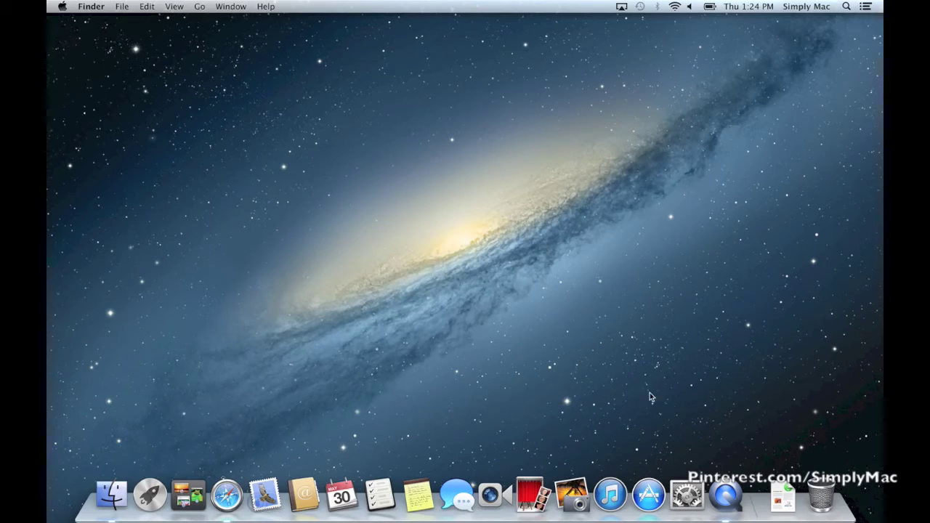
Review the Point & Click options of the Trackpad settings in System Preferences, and close the window
click(687, 496)
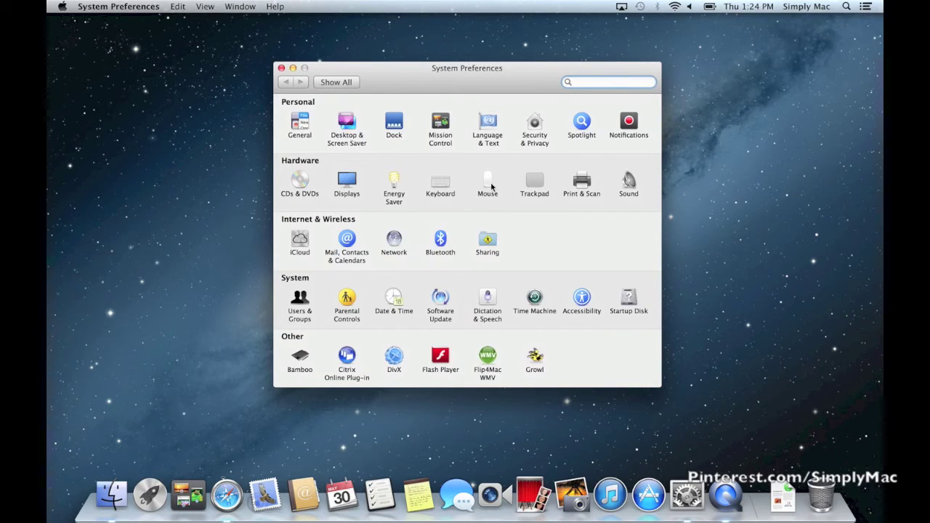
click(536, 182)
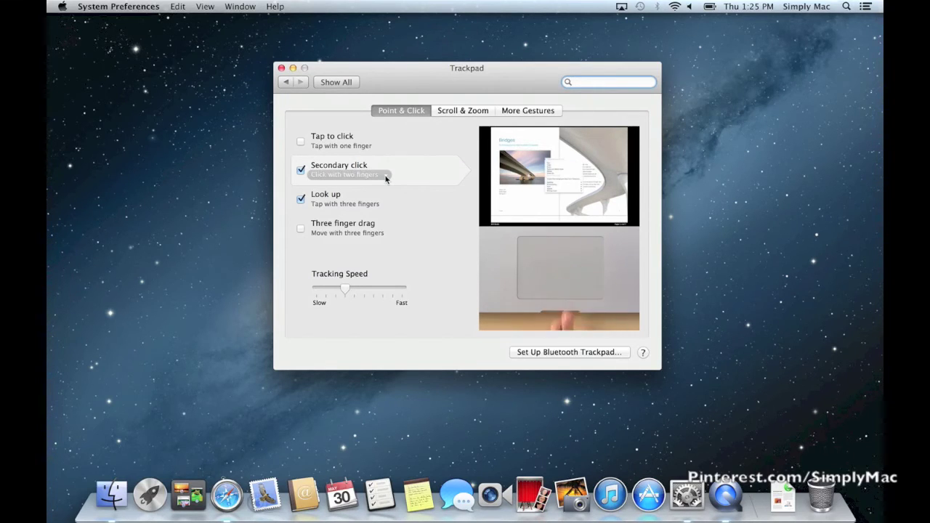
click(281, 69)
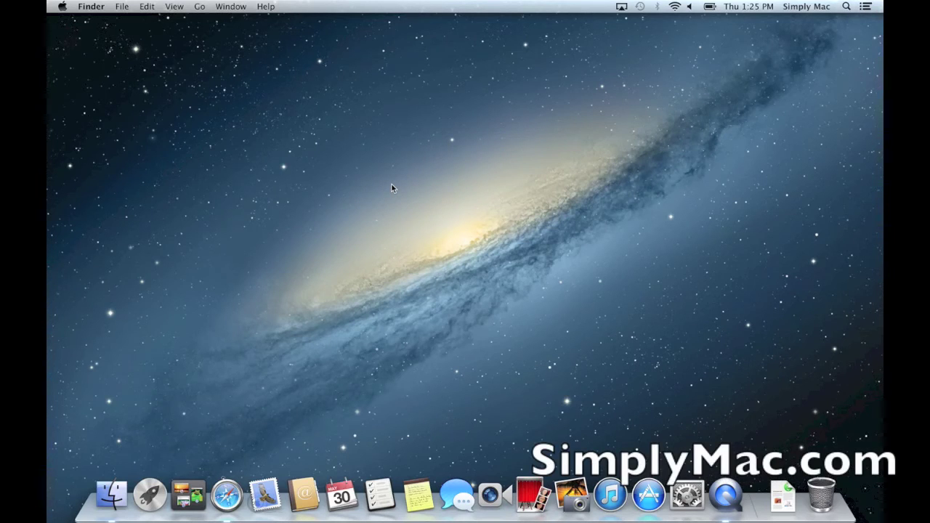
Open the Spotlight search on the desktop, and dismiss it without entering a search term
click(847, 7)
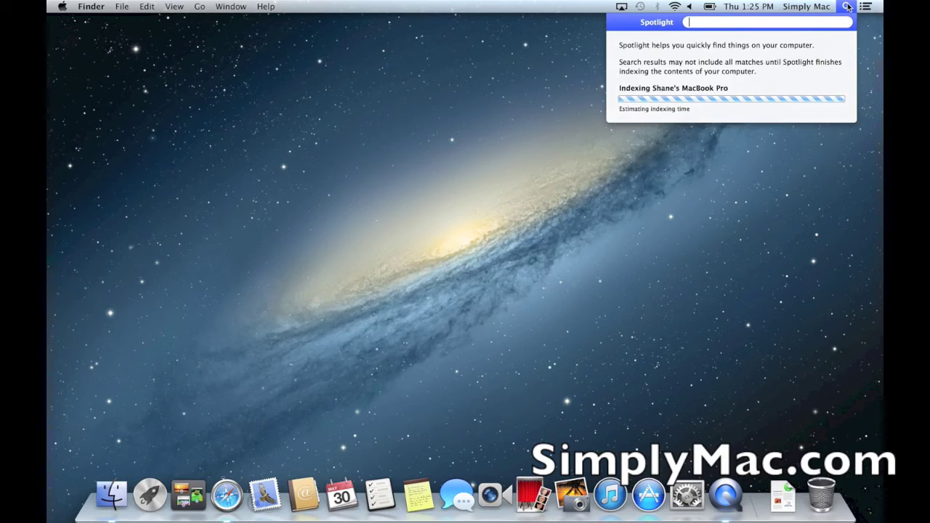
click(848, 7)
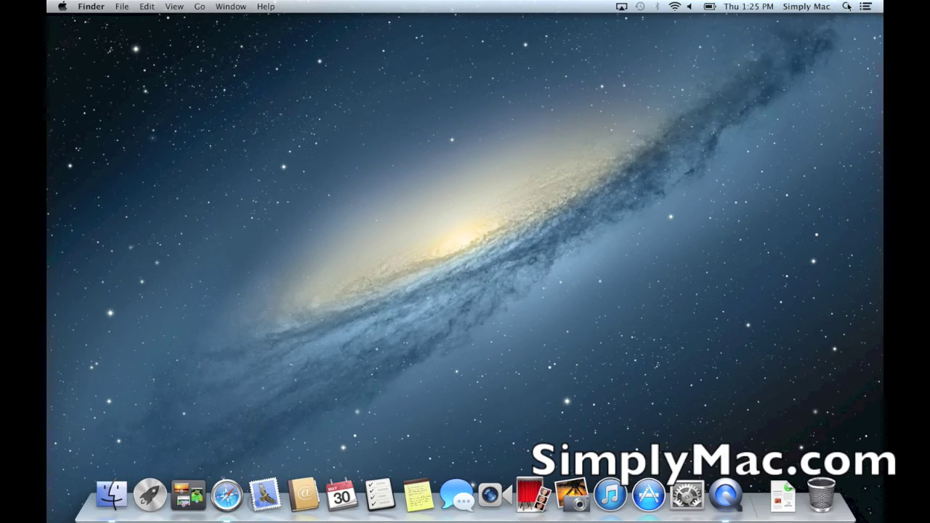